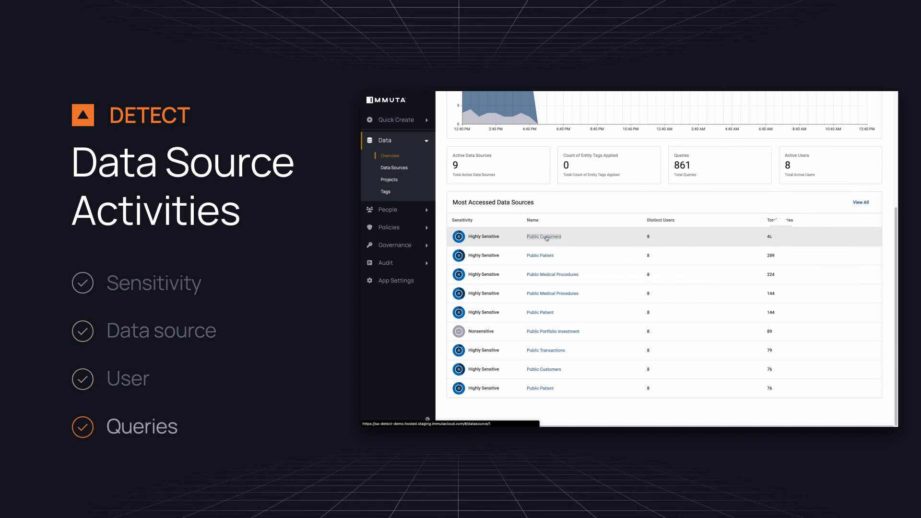
Open the Public Customers data source from the Most Accessed Data Sources table
left_click(546, 238)
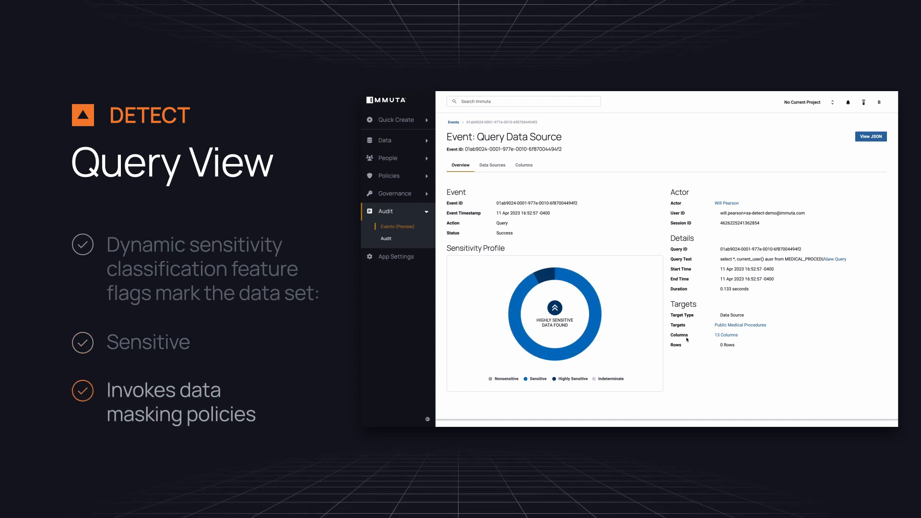
Show the full query text of the event against MEDICAL_PROCEDURES
left_click(828, 260)
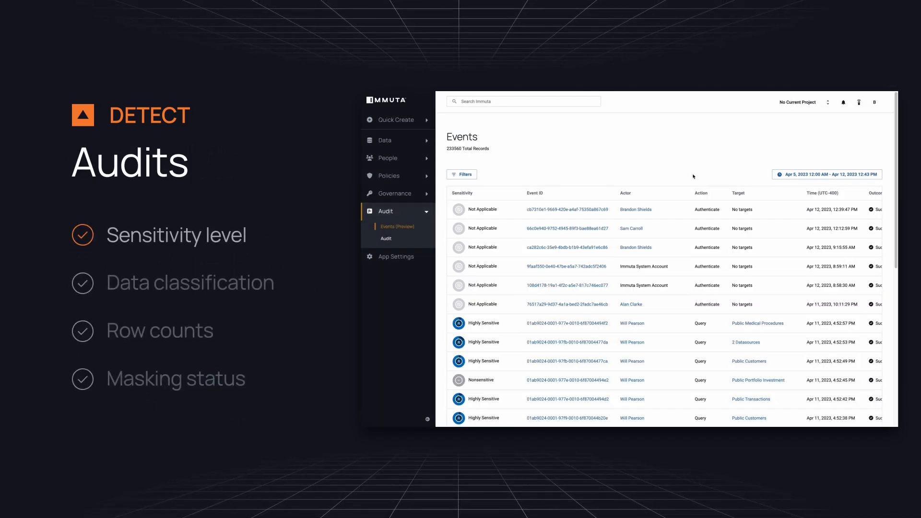
scroll(693, 176, "down", 1)
scroll(693, 177, "down", 2)
scroll(693, 179, "down", 3)
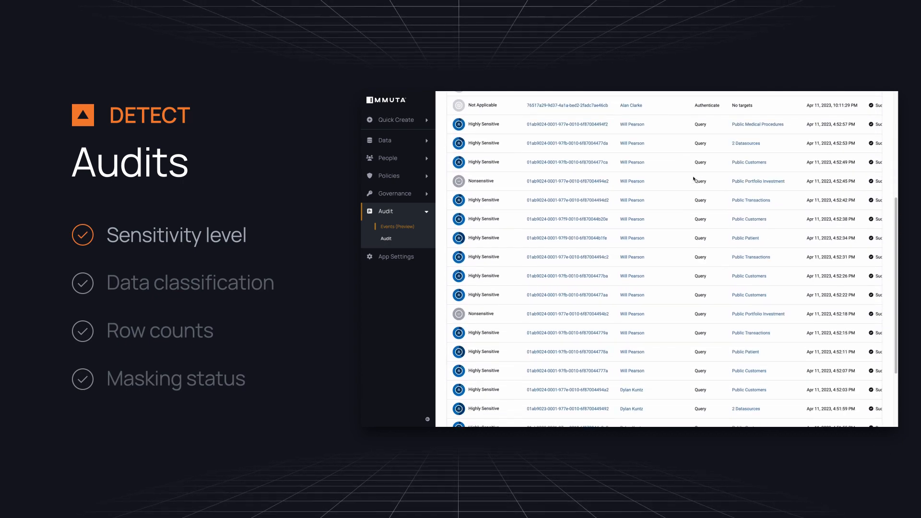
scroll(695, 180, "down", 2)
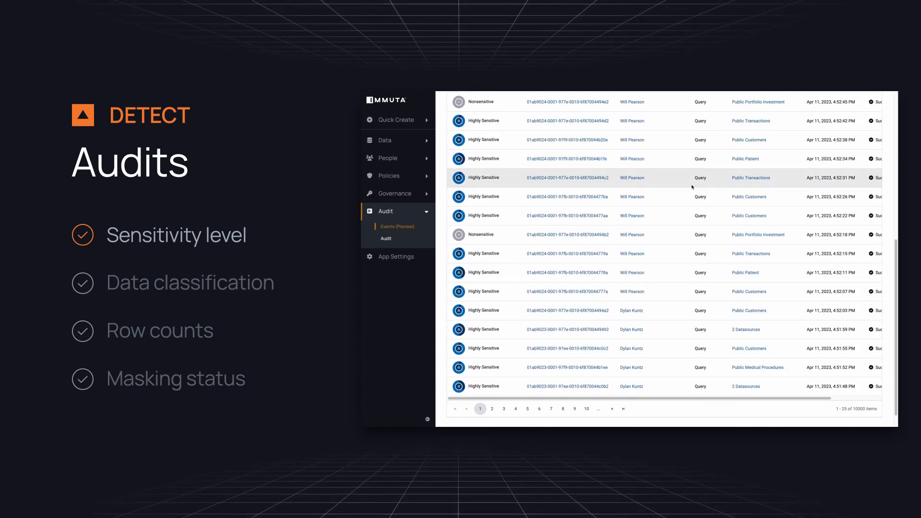
scroll(692, 188, "up", 5)
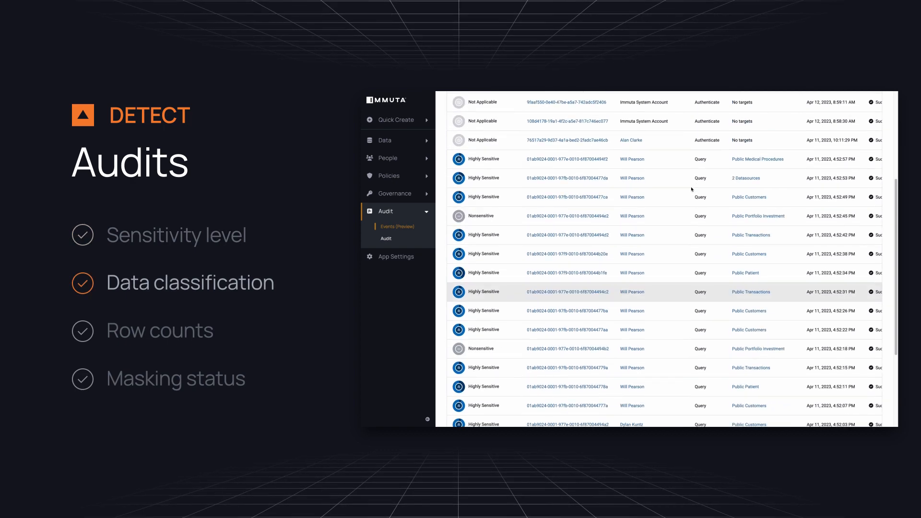
scroll(691, 185, "up", 3)
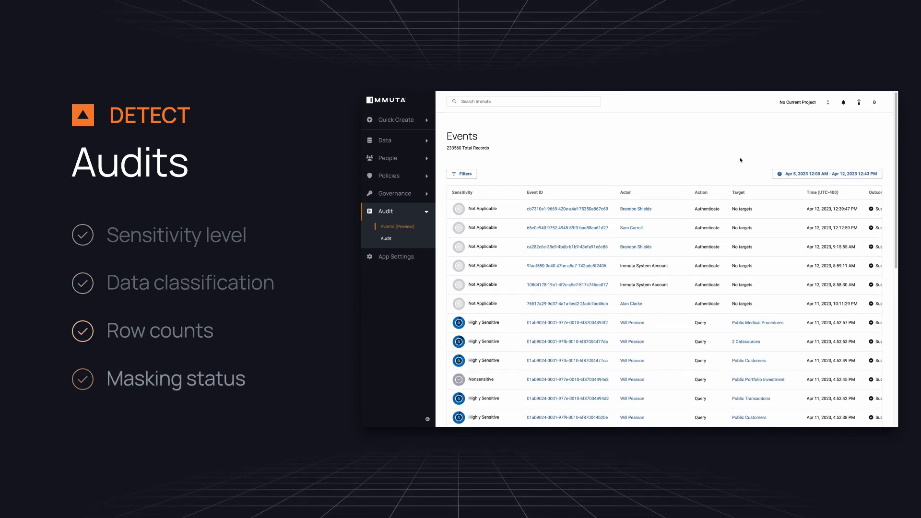